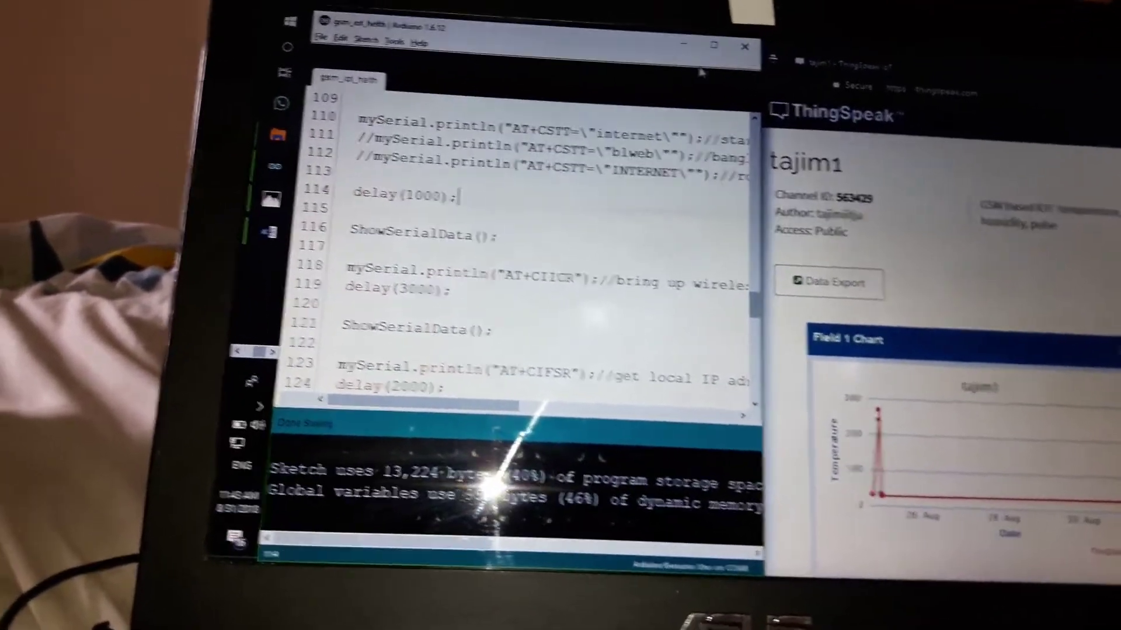
Step: Check the board's temperature and humidity readings in the Serial Monitor, then minimize the Arduino sketch
{"action": "left_click", "coordinate": [714, 45]}
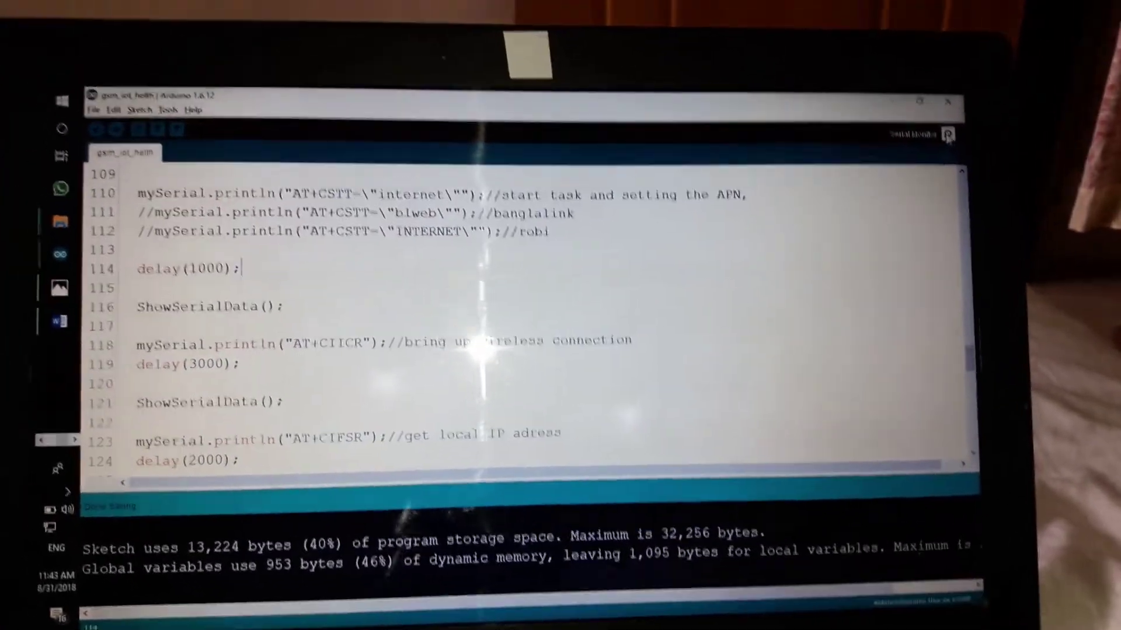
{"action": "left_click", "coordinate": [948, 133]}
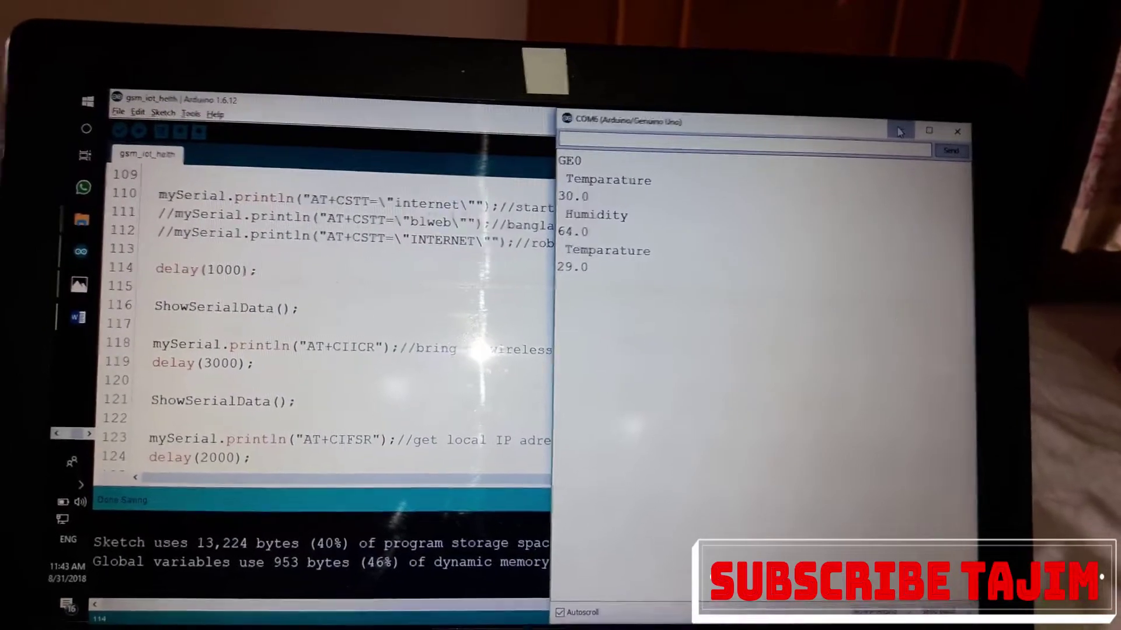
{"action": "left_click", "coordinate": [897, 132]}
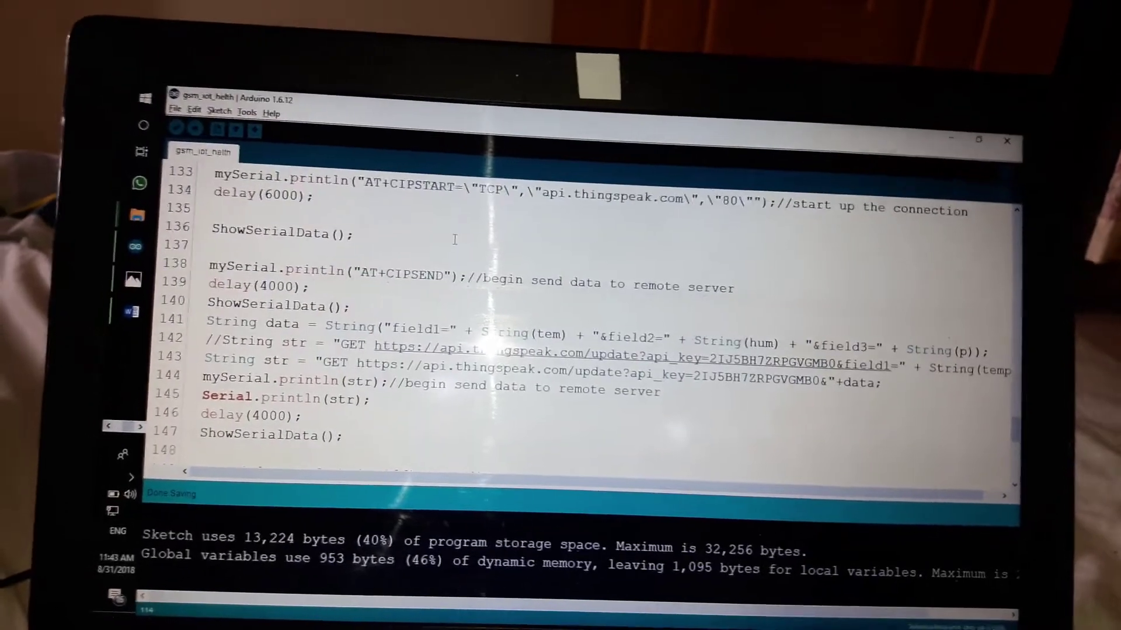
{"action": "scroll", "coordinate": [455, 240], "scroll_direction": "down", "scroll_amount": 1}
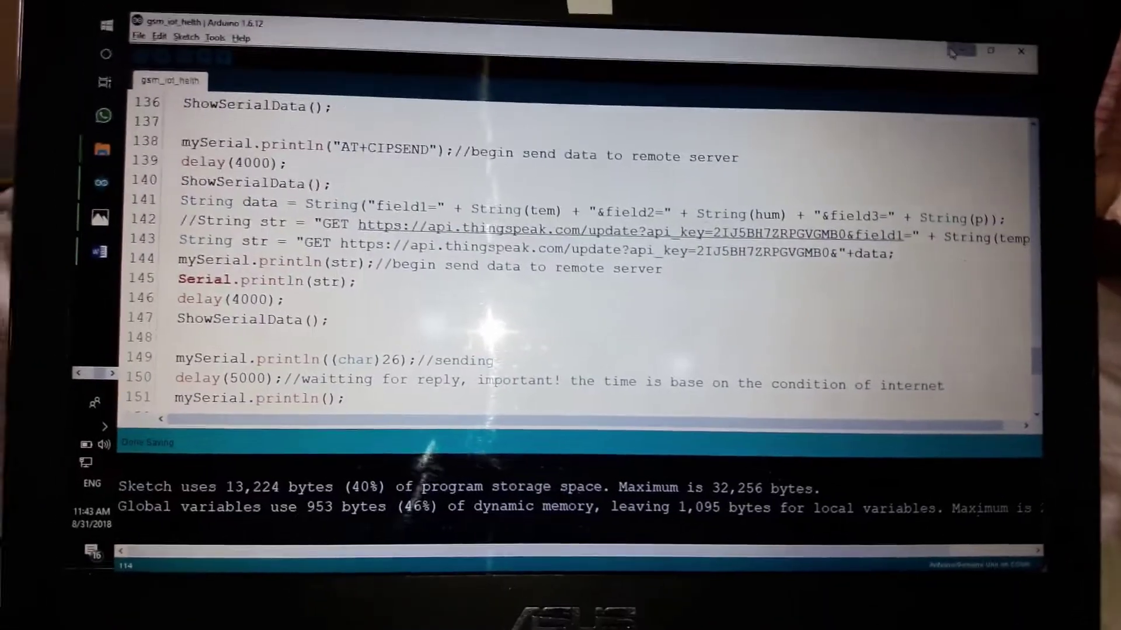
{"action": "left_click", "coordinate": [946, 44]}
Step: Maximize the browser showing the tajim1 channel's Field 1–3 charts and Temperature, Humidity and Pulse gauges
{"action": "left_click", "coordinate": [993, 35]}
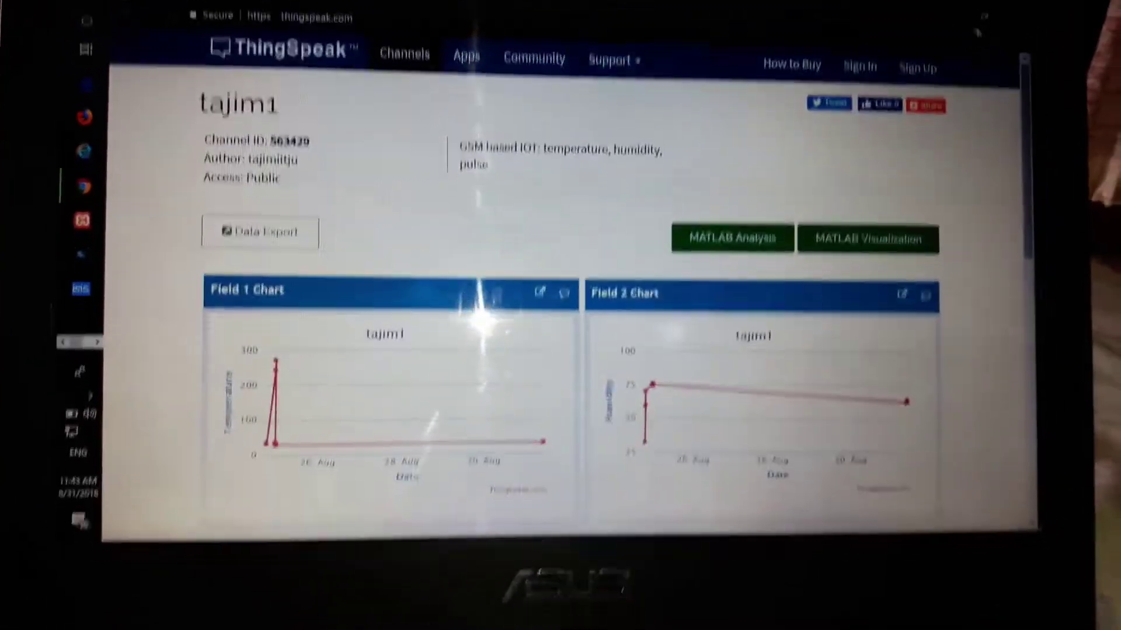
{"action": "scroll", "coordinate": [503, 101], "scroll_direction": "down", "scroll_amount": 1}
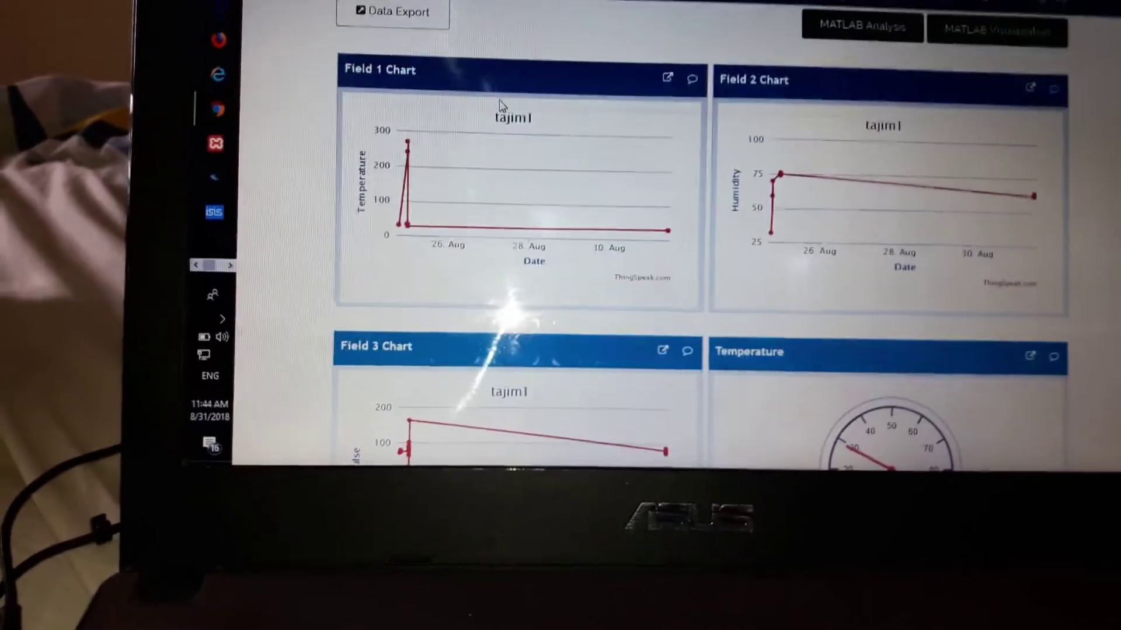
{"action": "scroll", "coordinate": [503, 101], "scroll_direction": "up", "scroll_amount": 2}
{"action": "scroll", "coordinate": [503, 101], "scroll_direction": "up", "scroll_amount": 2}
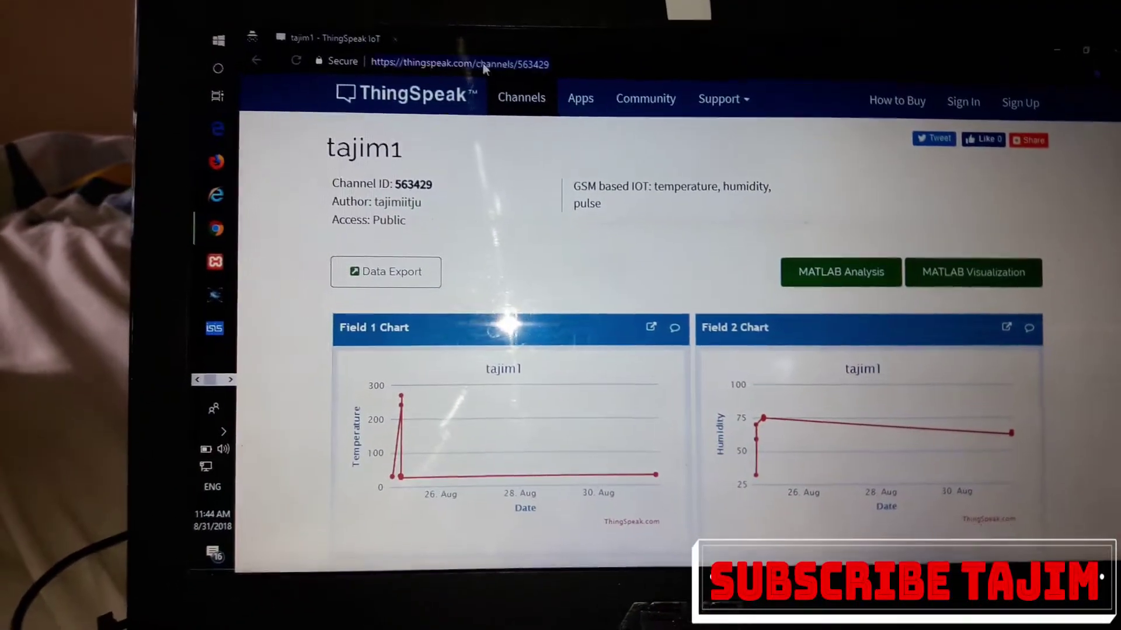
{"action": "scroll", "coordinate": [525, 219], "scroll_direction": "down", "scroll_amount": 2}
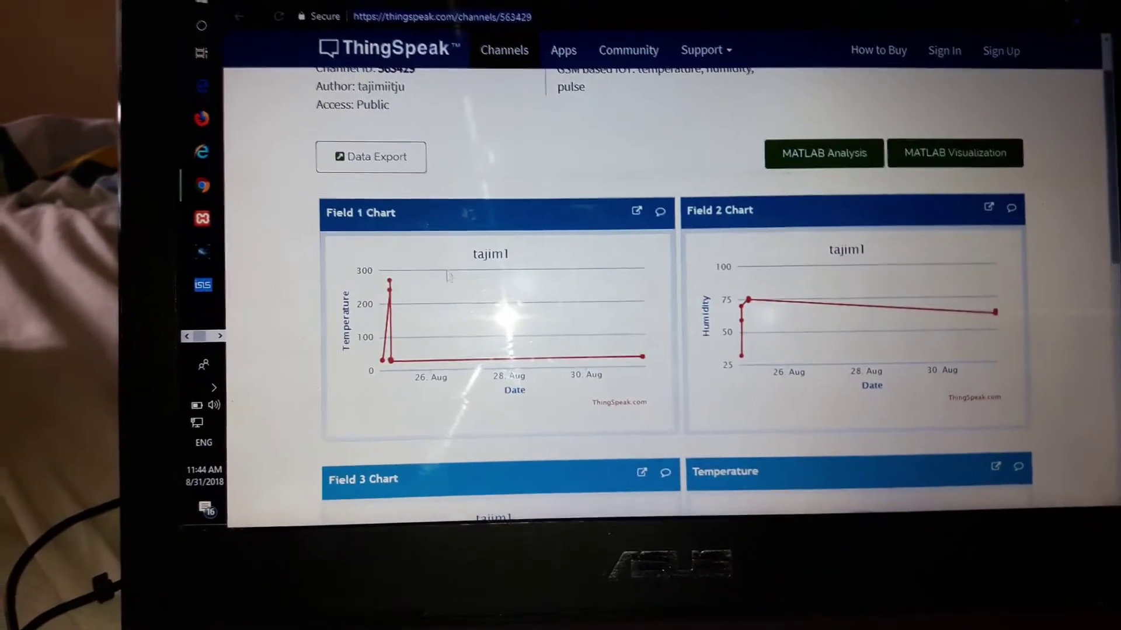
{"action": "mouse_move", "coordinate": [400, 477]}
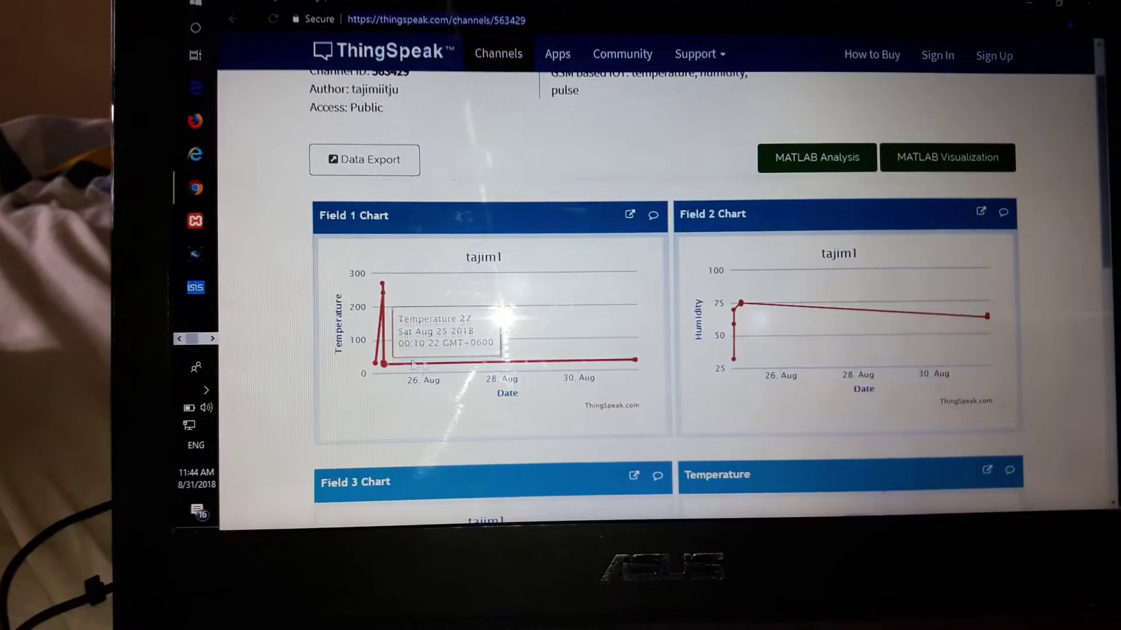
{"action": "scroll", "coordinate": [546, 361], "scroll_direction": "up", "scroll_amount": 2}
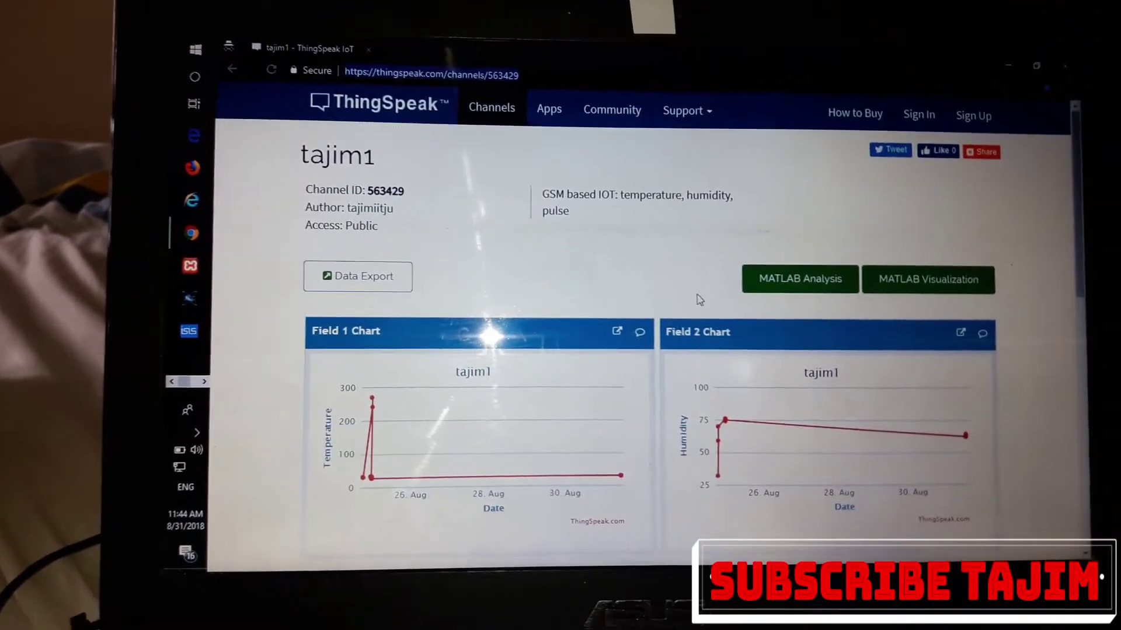
{"action": "scroll", "coordinate": [613, 307], "scroll_direction": "down", "scroll_amount": 2}
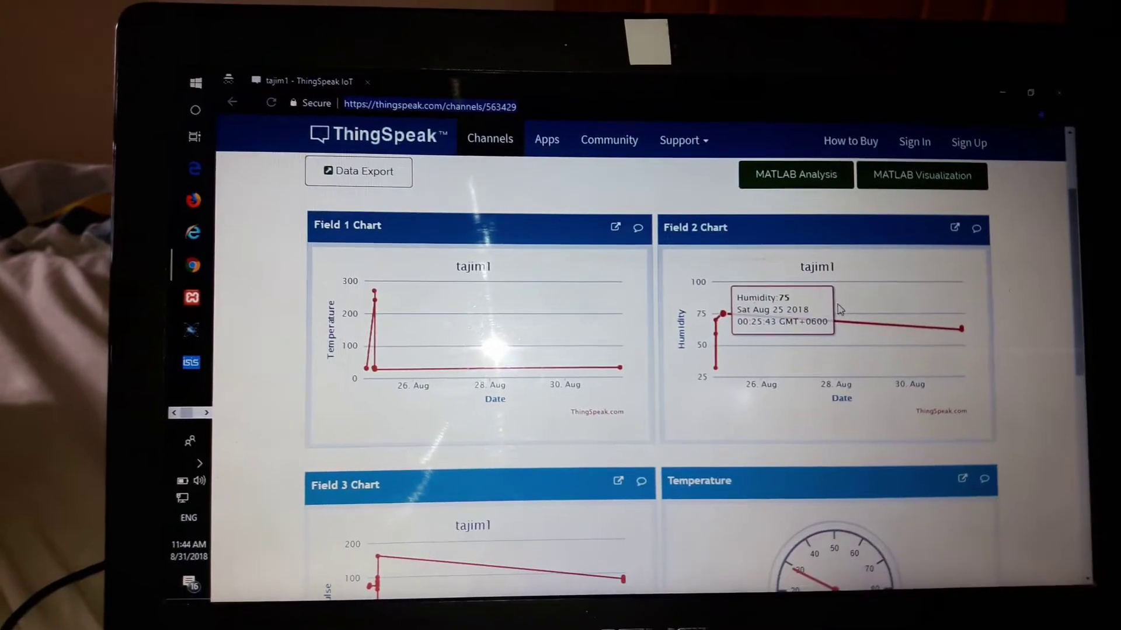
{"action": "scroll", "coordinate": [774, 275], "scroll_direction": "down", "scroll_amount": 3}
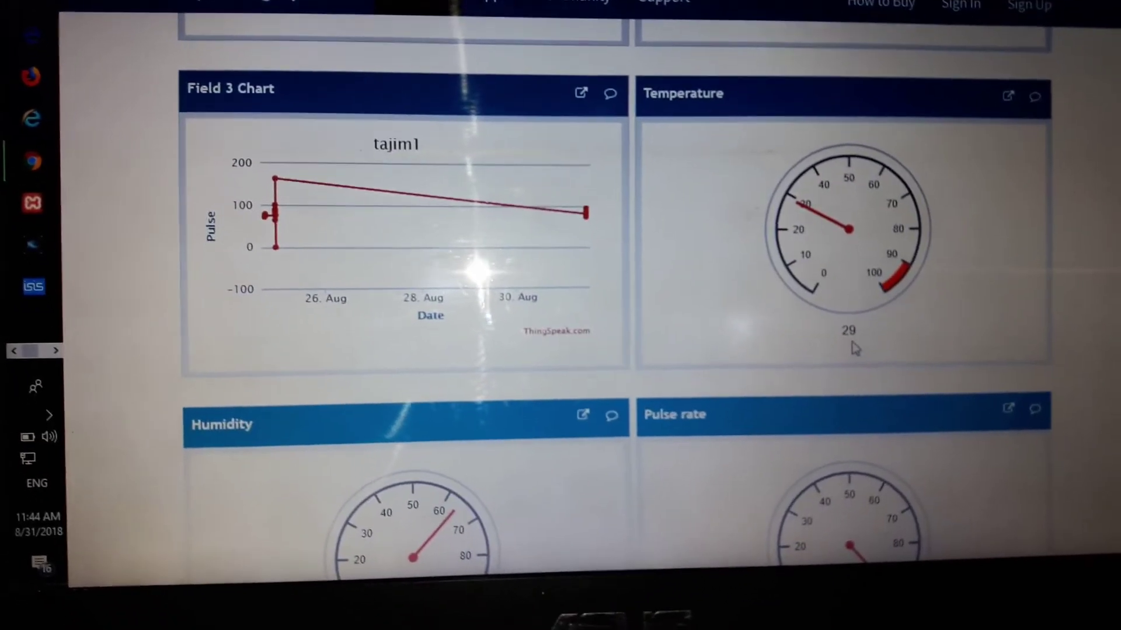
{"action": "scroll", "coordinate": [786, 270], "scroll_direction": "down", "scroll_amount": 3}
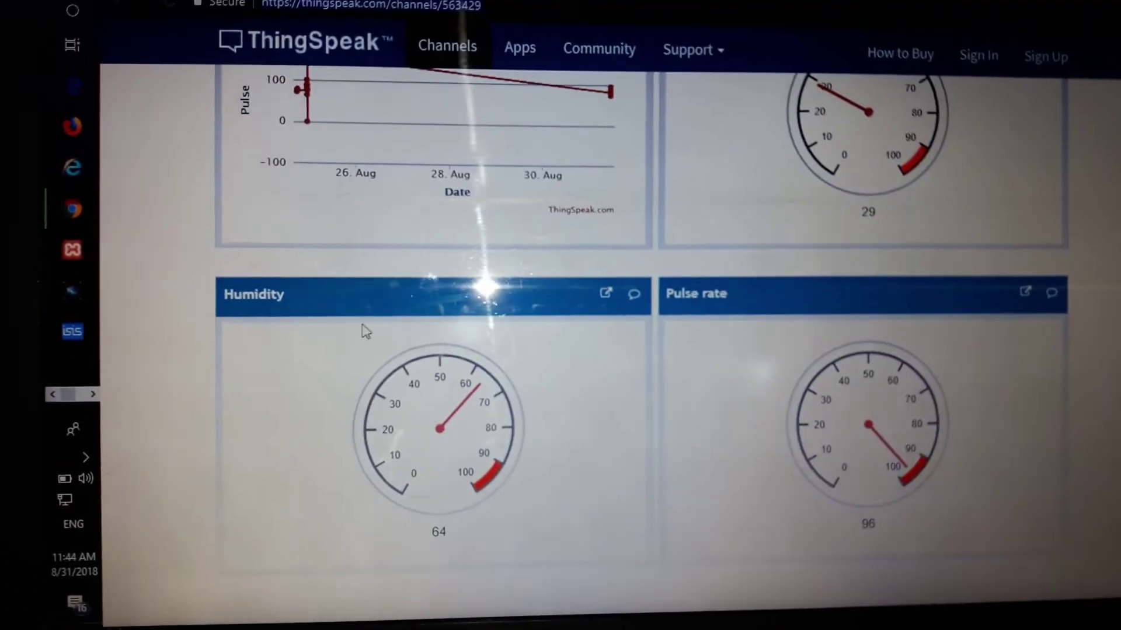
{"action": "scroll", "coordinate": [351, 325], "scroll_direction": "down", "scroll_amount": 2}
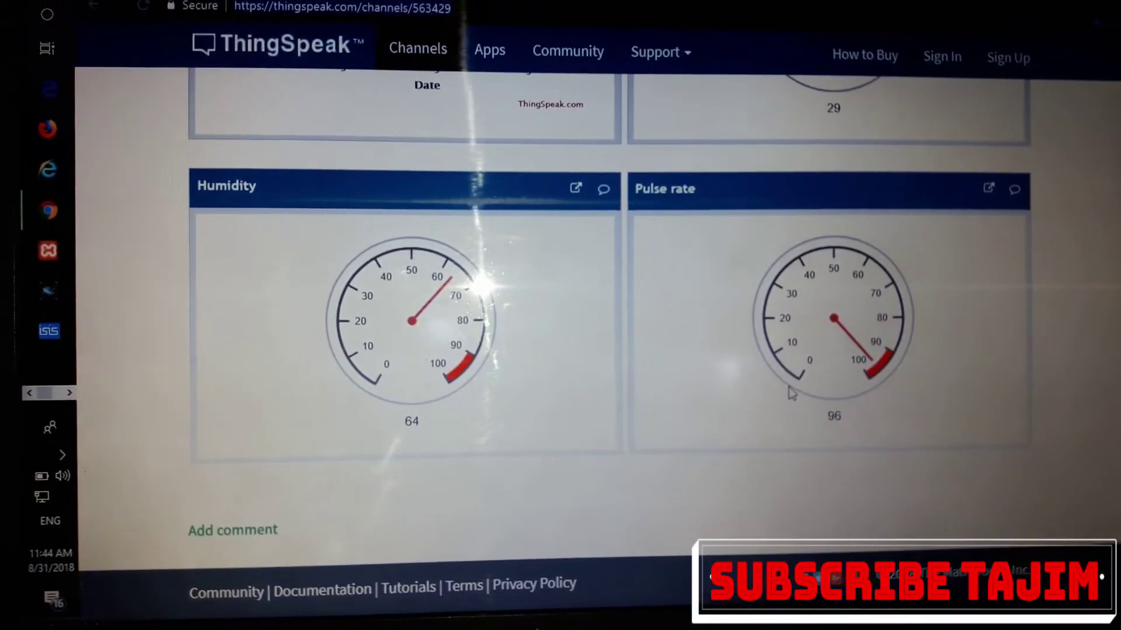
{"action": "scroll", "coordinate": [804, 328], "scroll_direction": "up", "scroll_amount": 3}
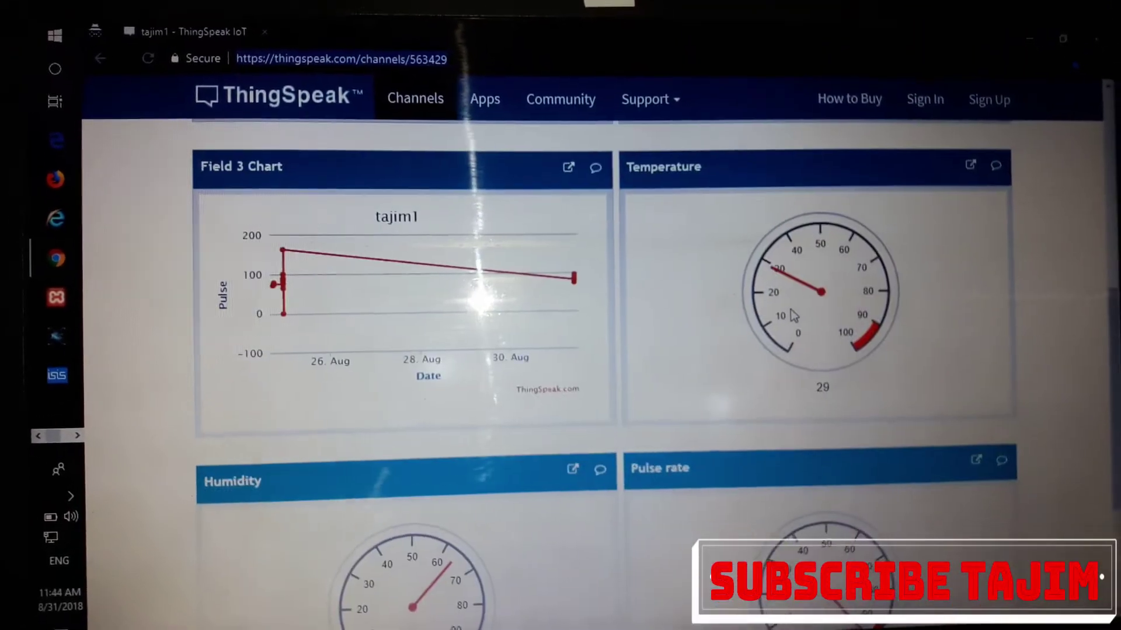
{"action": "scroll", "coordinate": [792, 316], "scroll_direction": "down", "scroll_amount": 3}
{"action": "scroll", "coordinate": [785, 319], "scroll_direction": "up", "scroll_amount": 3}
{"action": "scroll", "coordinate": [784, 325], "scroll_direction": "up", "scroll_amount": 2}
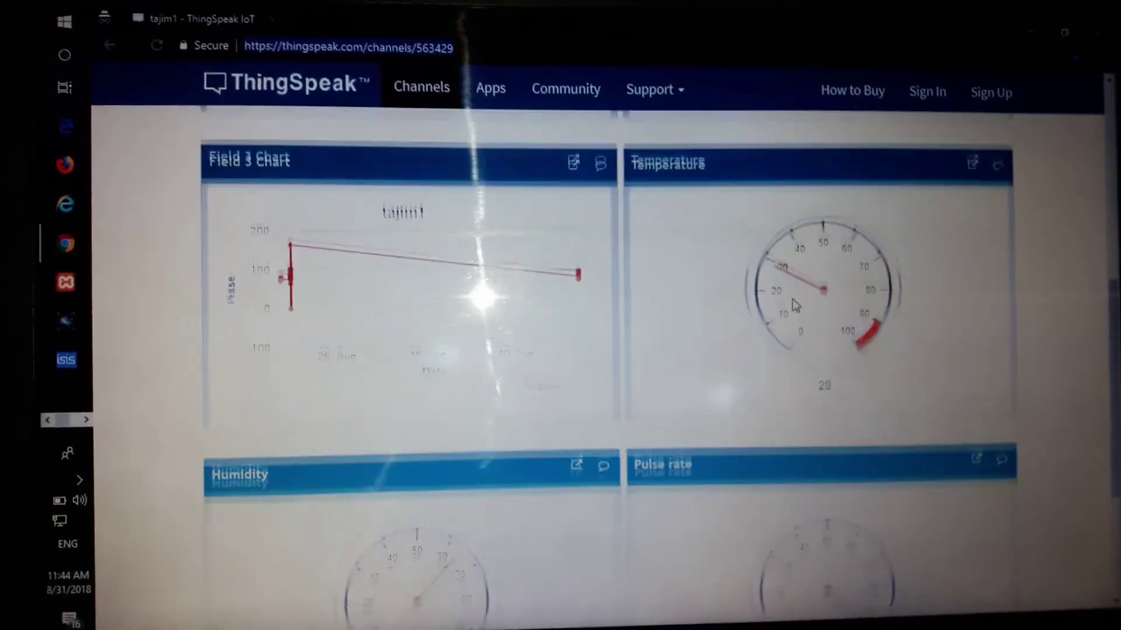
{"action": "scroll", "coordinate": [795, 290], "scroll_direction": "up", "scroll_amount": 3}
{"action": "scroll", "coordinate": [801, 306], "scroll_direction": "up", "scroll_amount": 3}
{"action": "scroll", "coordinate": [795, 329], "scroll_direction": "down", "scroll_amount": 2}
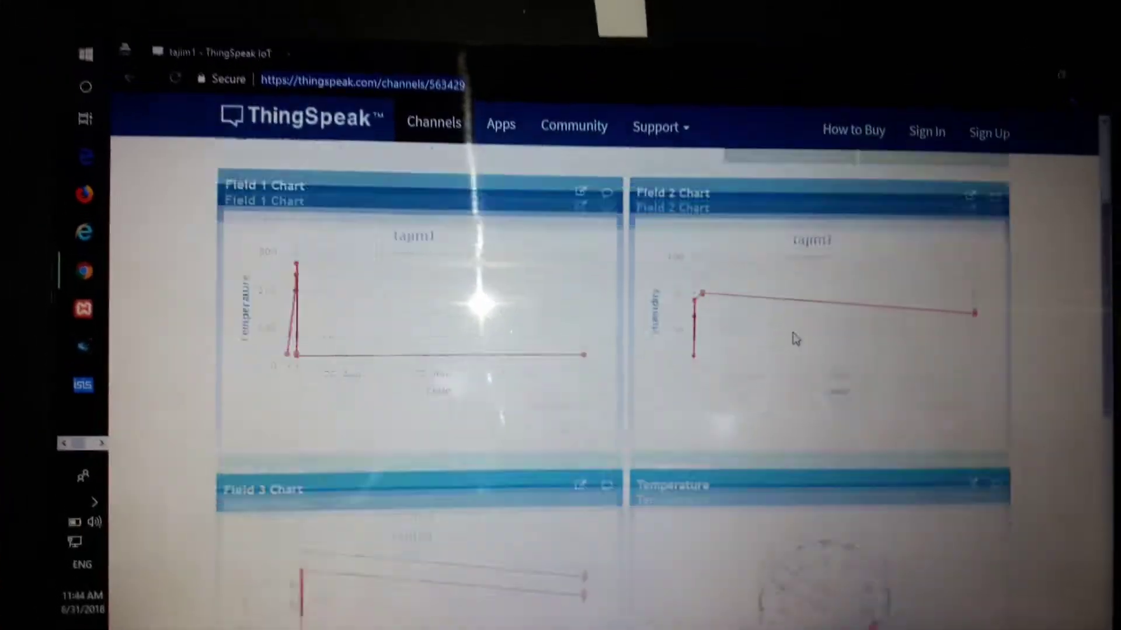
{"action": "scroll", "coordinate": [816, 331], "scroll_direction": "up", "scroll_amount": 1}
{"action": "scroll", "coordinate": [770, 315], "scroll_direction": "up", "scroll_amount": 1}
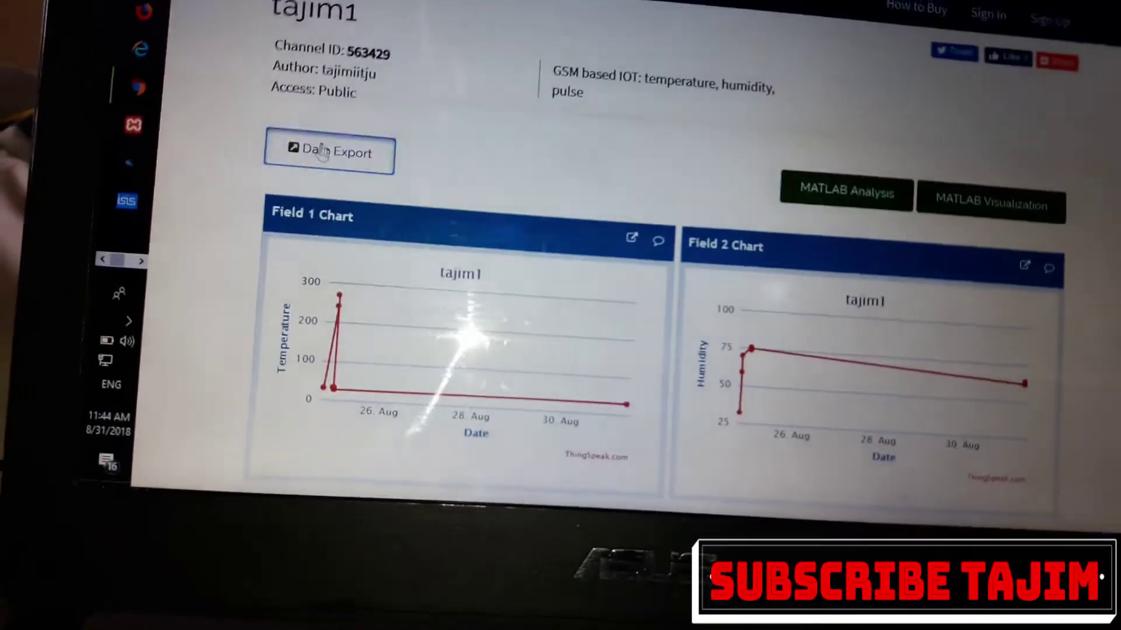
Step: Export the tajim1 Channel Feed as CSV and open the downloaded feed.csv
{"action": "left_click", "coordinate": [297, 255]}
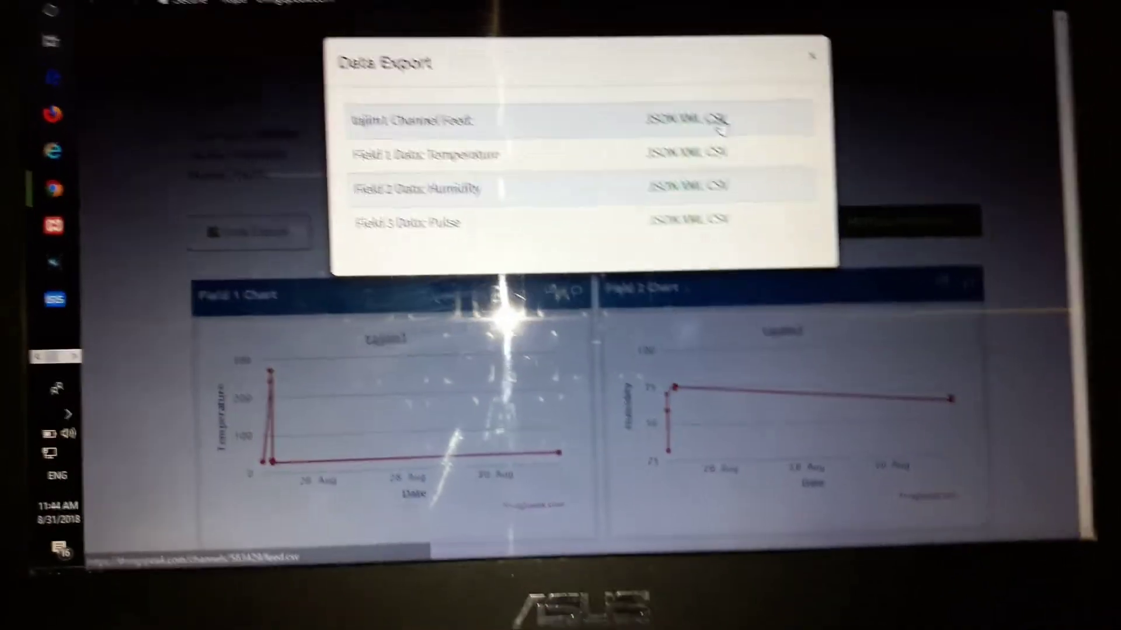
{"action": "left_click", "coordinate": [691, 158]}
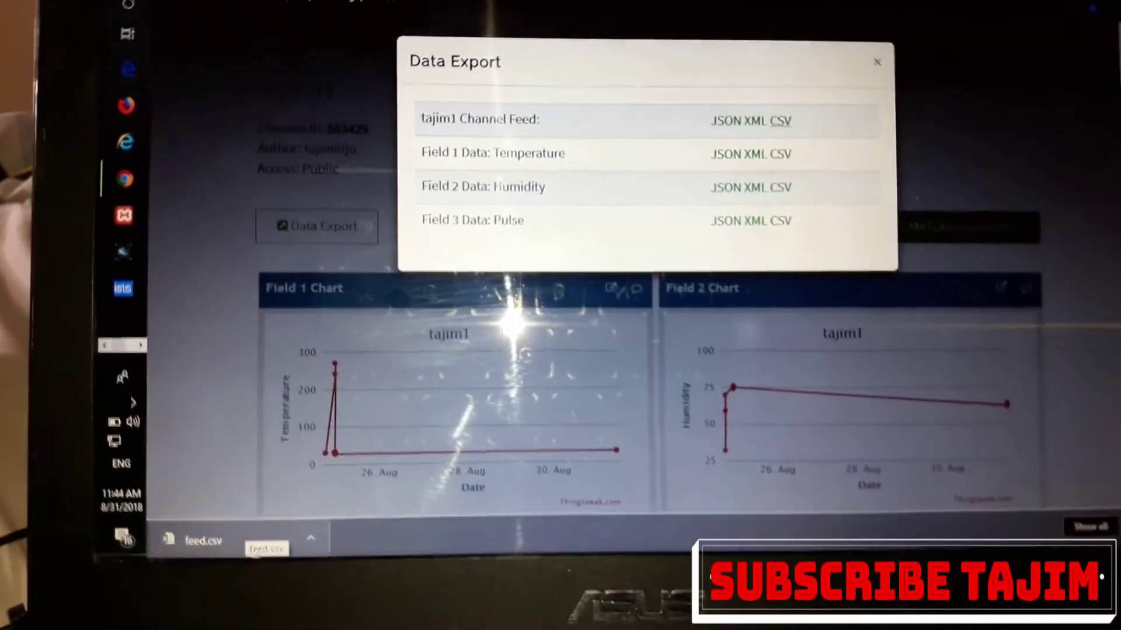
{"action": "left_click", "coordinate": [232, 496]}
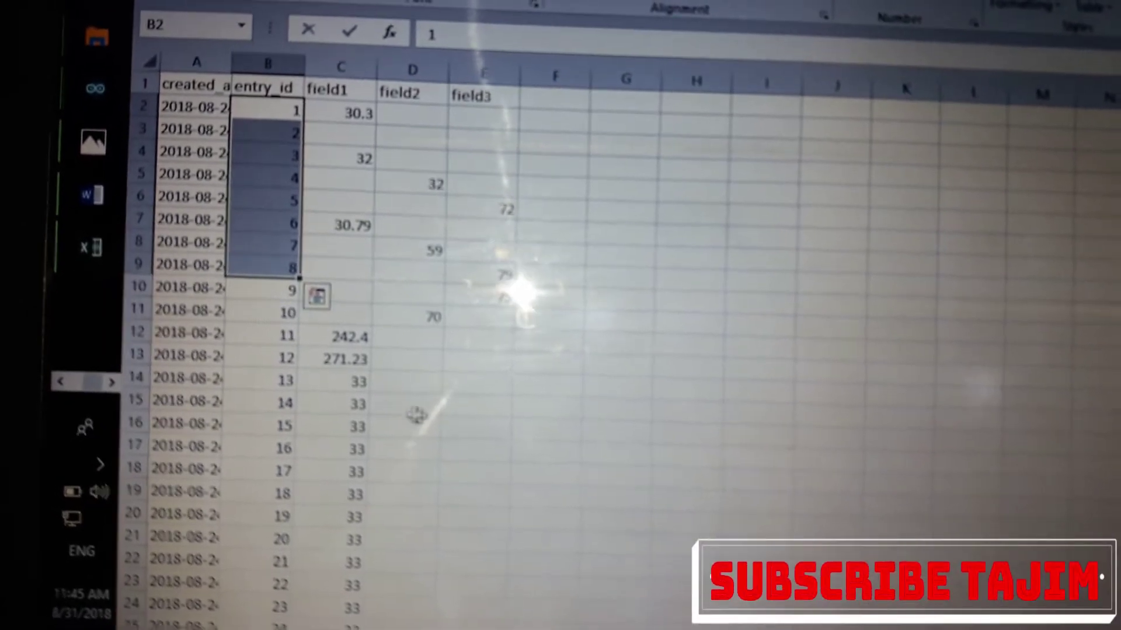
{"action": "scroll", "coordinate": [441, 302], "scroll_direction": "down", "scroll_amount": 5}
{"action": "scroll", "coordinate": [441, 302], "scroll_direction": "down", "scroll_amount": 3}
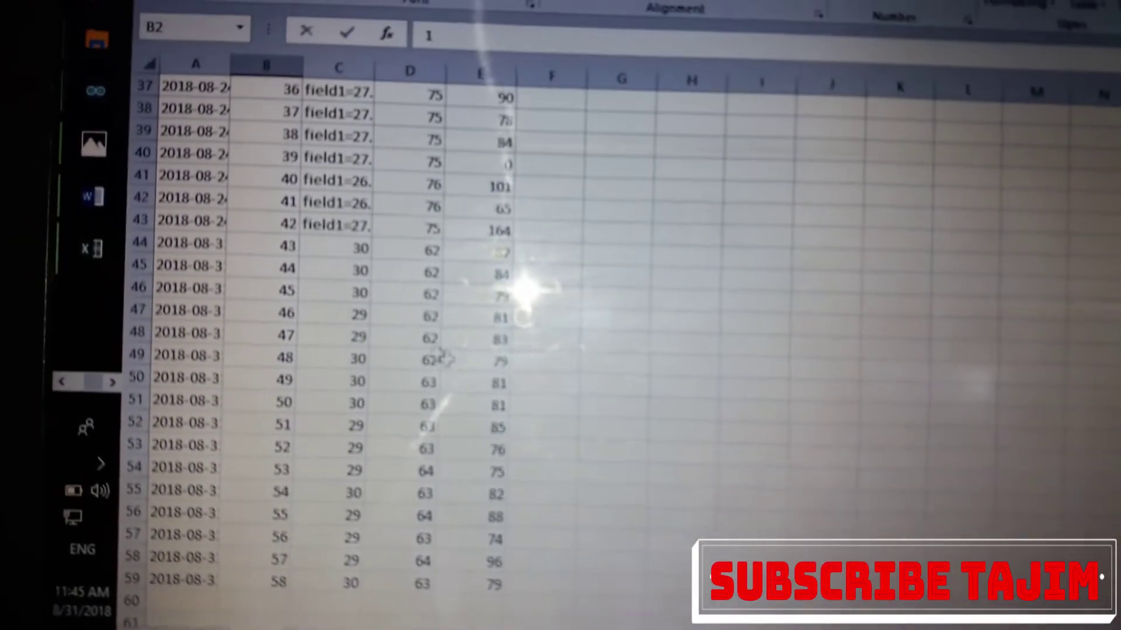